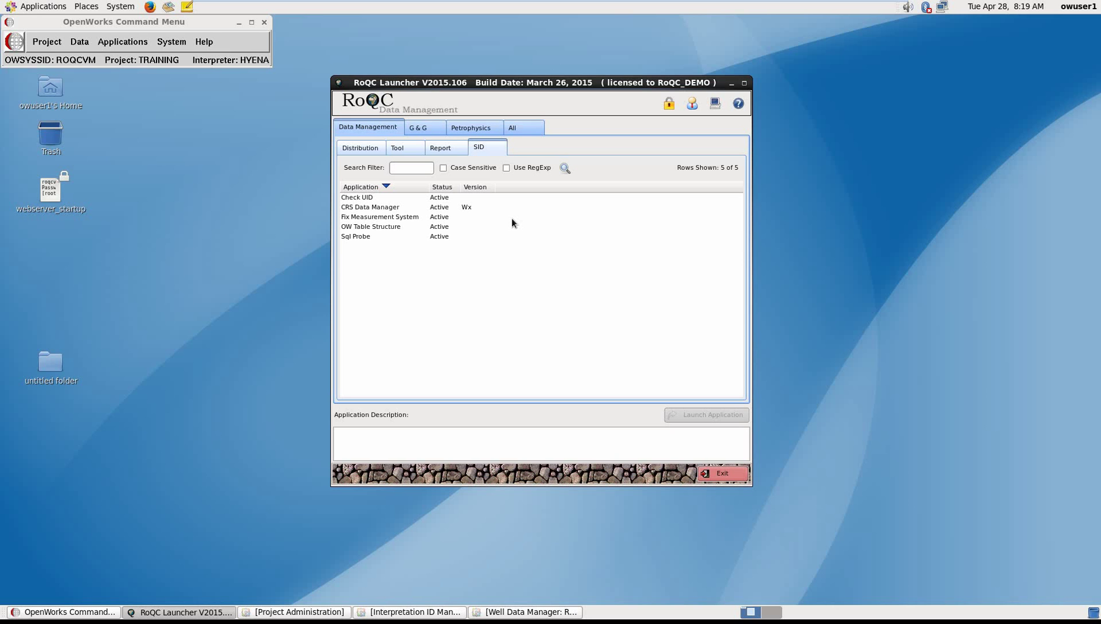
- Launch Auto Insert Picks from the G&G tool list in RoQC Launcher
{"action": "left_click", "coordinate": [415, 128]}
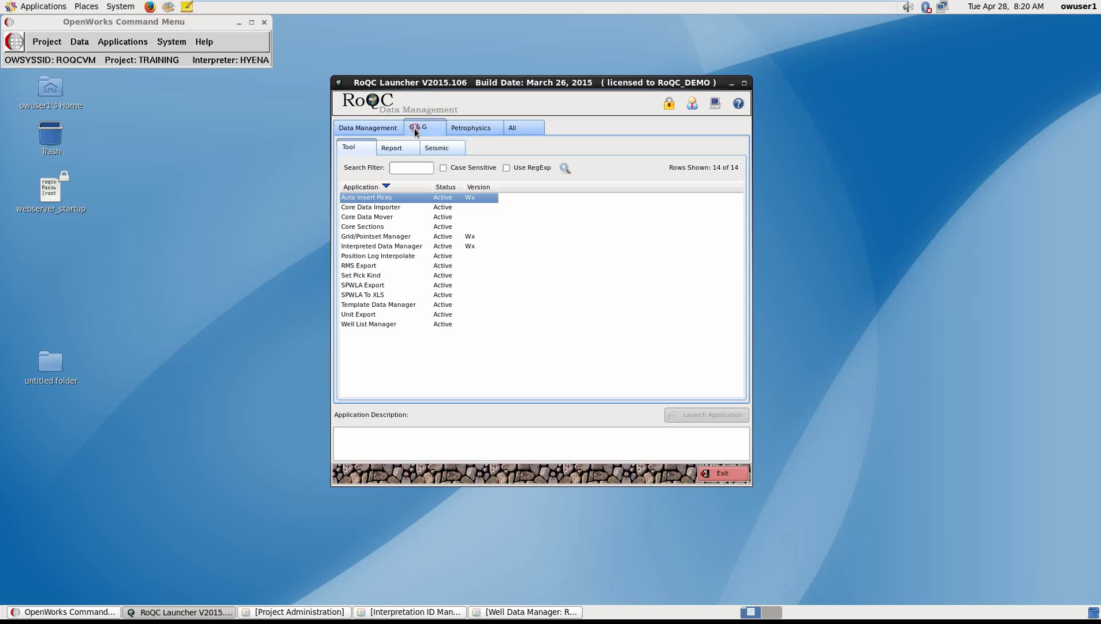
{"action": "double_click", "coordinate": [390, 197]}
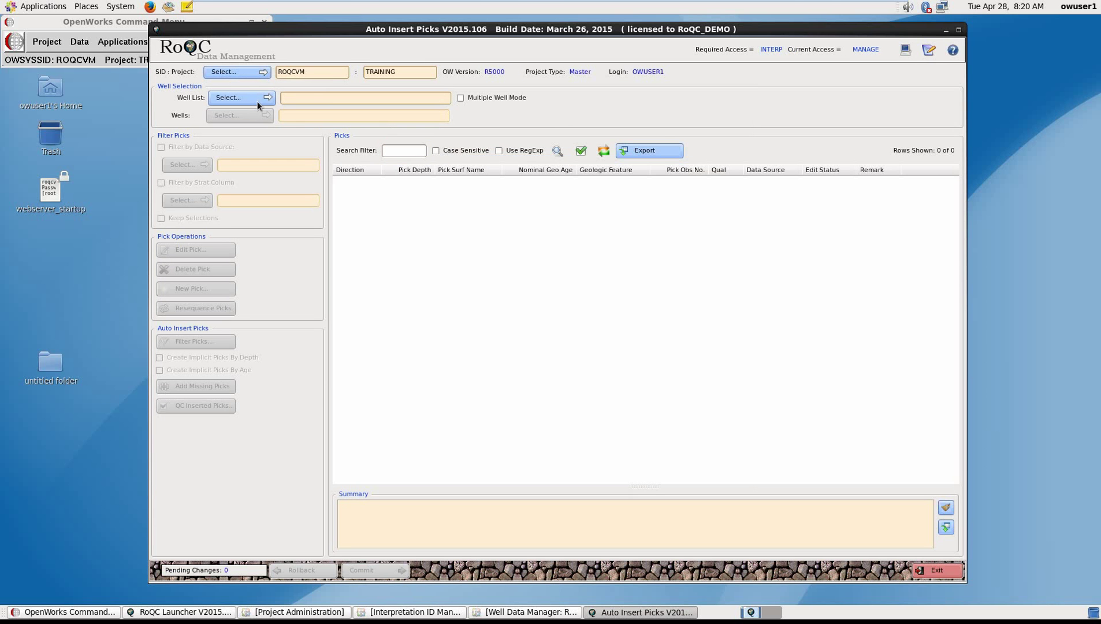
- Load picks for well KP eydfqra3ie from the <All> well list
{"action": "left_click", "coordinate": [252, 96]}
{"action": "left_click", "coordinate": [296, 137]}
{"action": "left_click", "coordinate": [543, 369]}
{"action": "left_click", "coordinate": [222, 116]}
{"action": "left_click", "coordinate": [346, 107]}
{"action": "type", "text": "ey"}
{"action": "left_click", "coordinate": [397, 138]}
{"action": "left_click", "coordinate": [556, 370]}
- Filter the well's picks to the HYENA data source, leaving 33 picks
{"action": "left_click", "coordinate": [161, 146]}
{"action": "left_click", "coordinate": [204, 167]}
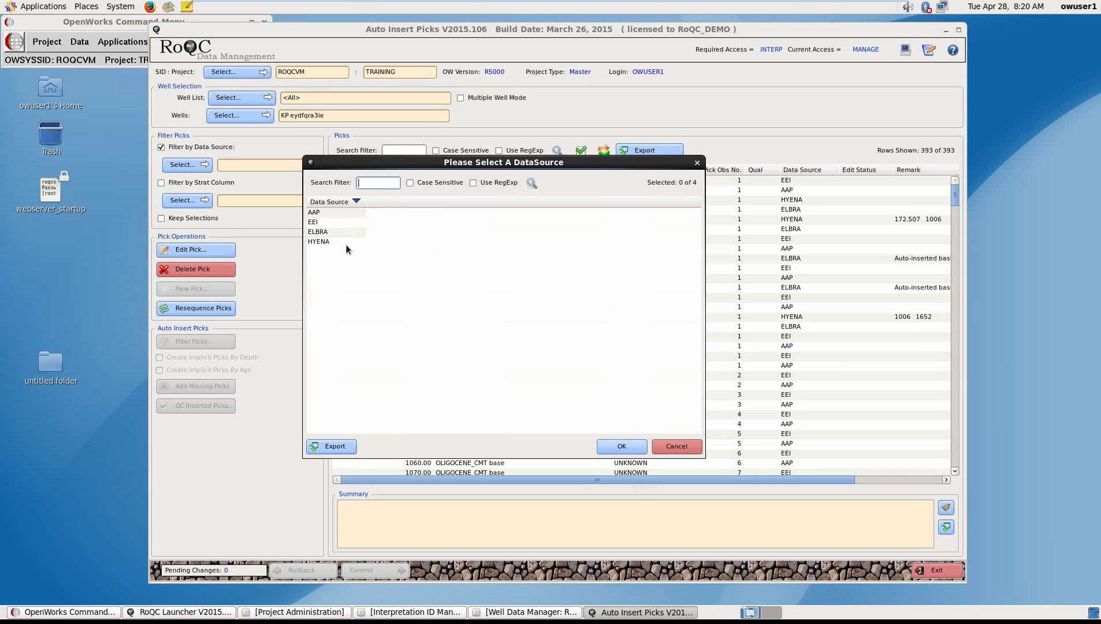
{"action": "left_click", "coordinate": [327, 241]}
{"action": "left_click", "coordinate": [622, 446]}
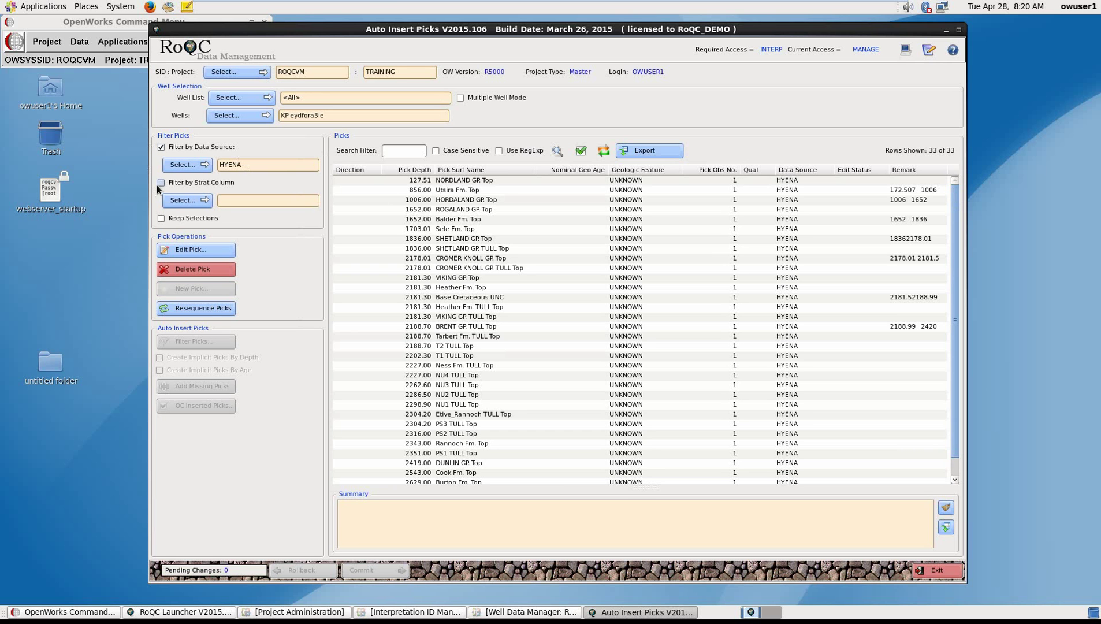
- Also filter picks by the Field2_litho strat column, leaving 17 HYENA picks
{"action": "left_click", "coordinate": [160, 183]}
{"action": "left_click", "coordinate": [186, 201]}
{"action": "left_click", "coordinate": [311, 136]}
{"action": "left_click", "coordinate": [581, 370]}
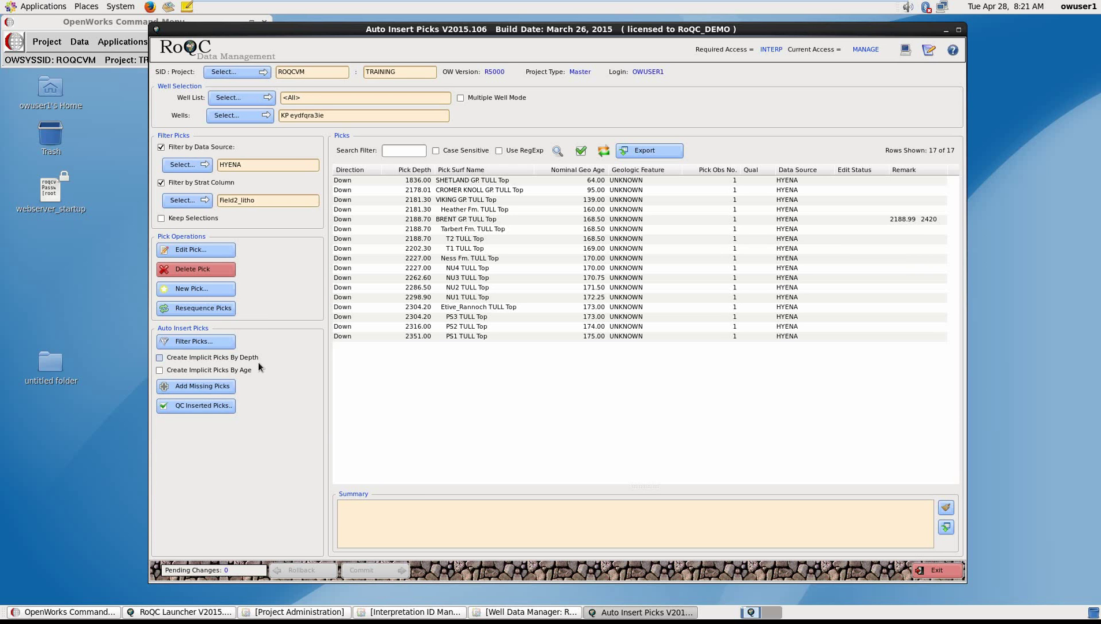
- Add the 14 missing AUTO base picks and enlarge the Summary log to review them
{"action": "left_click", "coordinate": [194, 386]}
{"action": "left_click_drag", "start_coordinate": [450, 490], "coordinate": [450, 378]}
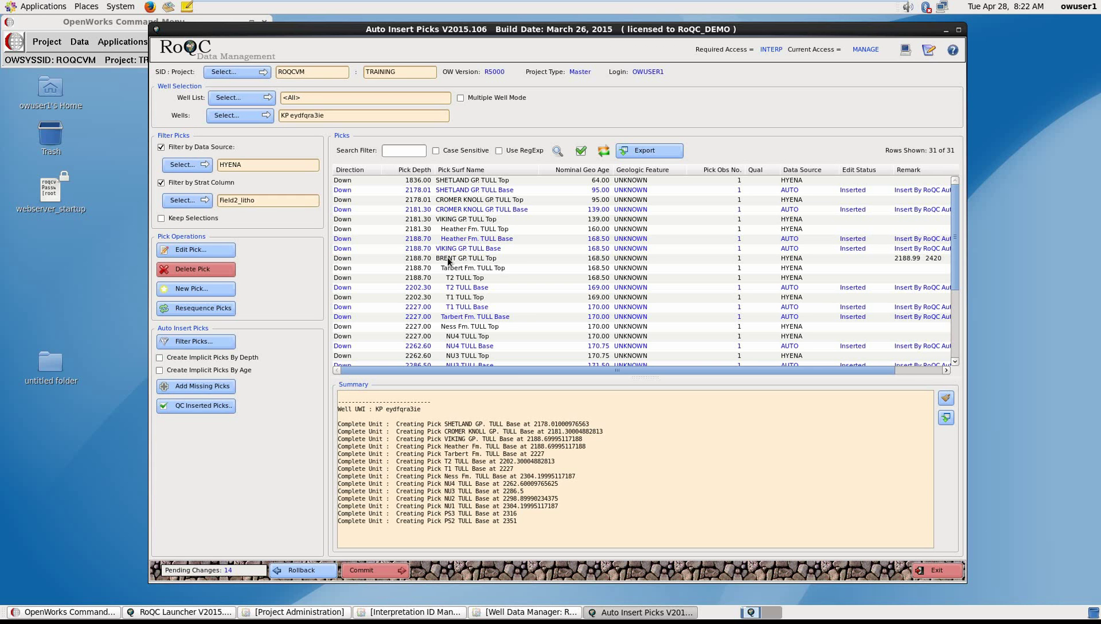
- Inspect the SHETLAND GP. TULL Base pick, then commit the 14 inserted picks
{"action": "left_click", "coordinate": [463, 190]}
{"action": "left_click", "coordinate": [205, 249]}
{"action": "key", "text": "Escape"}
{"action": "left_click", "coordinate": [391, 572]}
{"action": "left_click", "coordinate": [604, 346]}
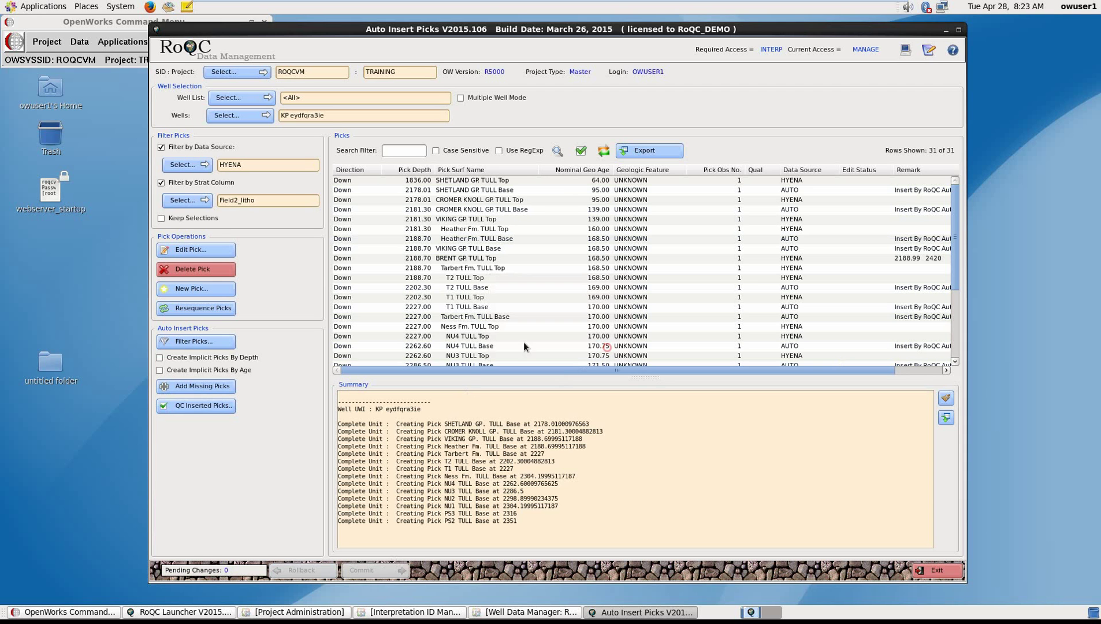
- Run QC on inserted picks, reassigning the 14 AUTO picks to the HYENA interpreter
{"action": "left_click", "coordinate": [210, 407]}
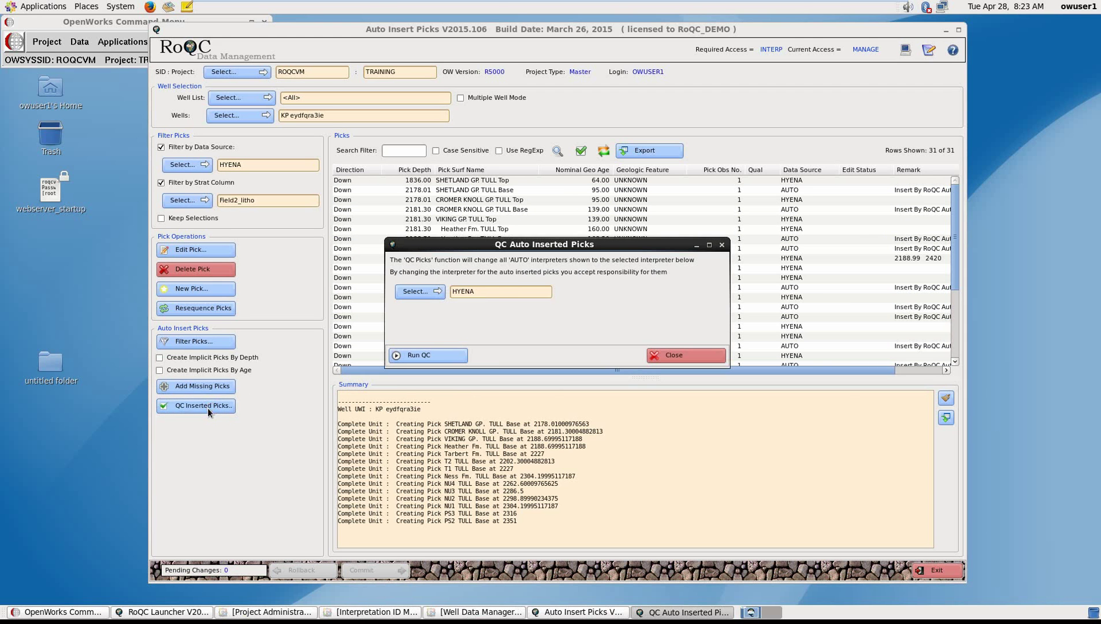
{"action": "left_click", "coordinate": [456, 357]}
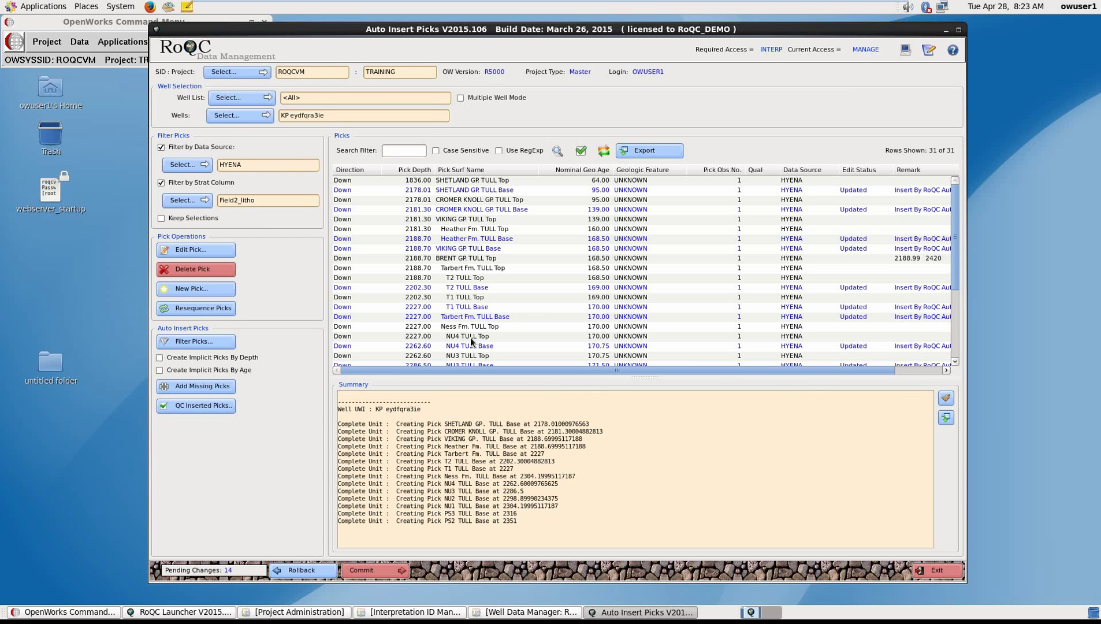
- Commit the 14 QC'd picks and acknowledge the confirmation
{"action": "left_click_drag", "start_coordinate": [648, 371], "coordinate": [721, 358]}
{"action": "left_click", "coordinate": [389, 570]}
{"action": "left_click", "coordinate": [597, 344]}
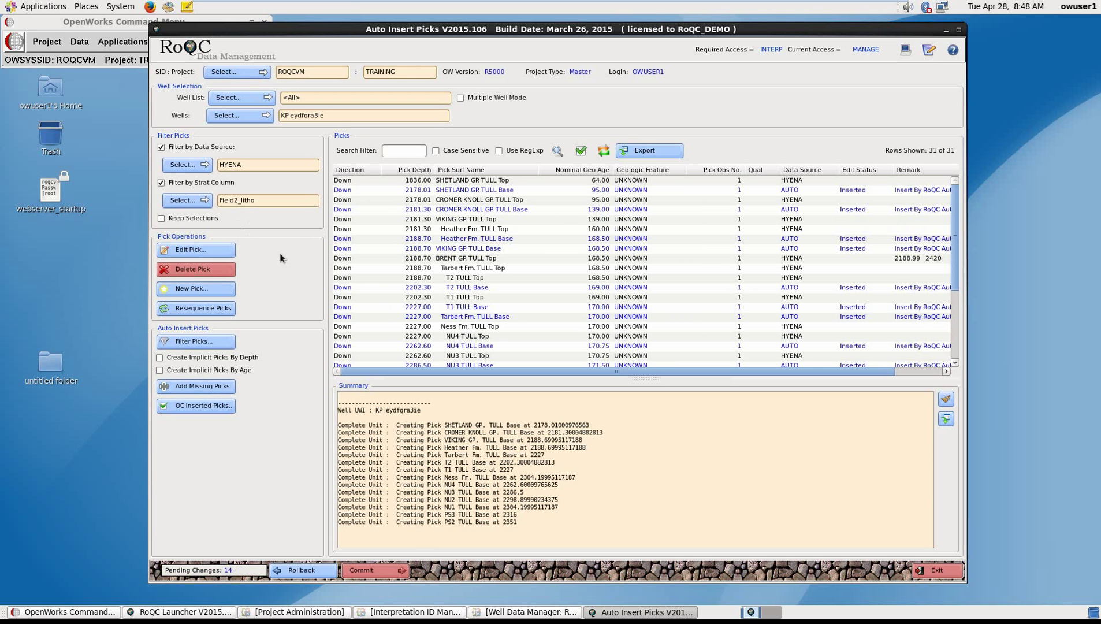
- Select the VIKING GP. TULL Top pick and close the New Pick form without adding
{"action": "left_click", "coordinate": [450, 218]}
{"action": "left_click", "coordinate": [193, 289]}
{"action": "left_click", "coordinate": [697, 470]}
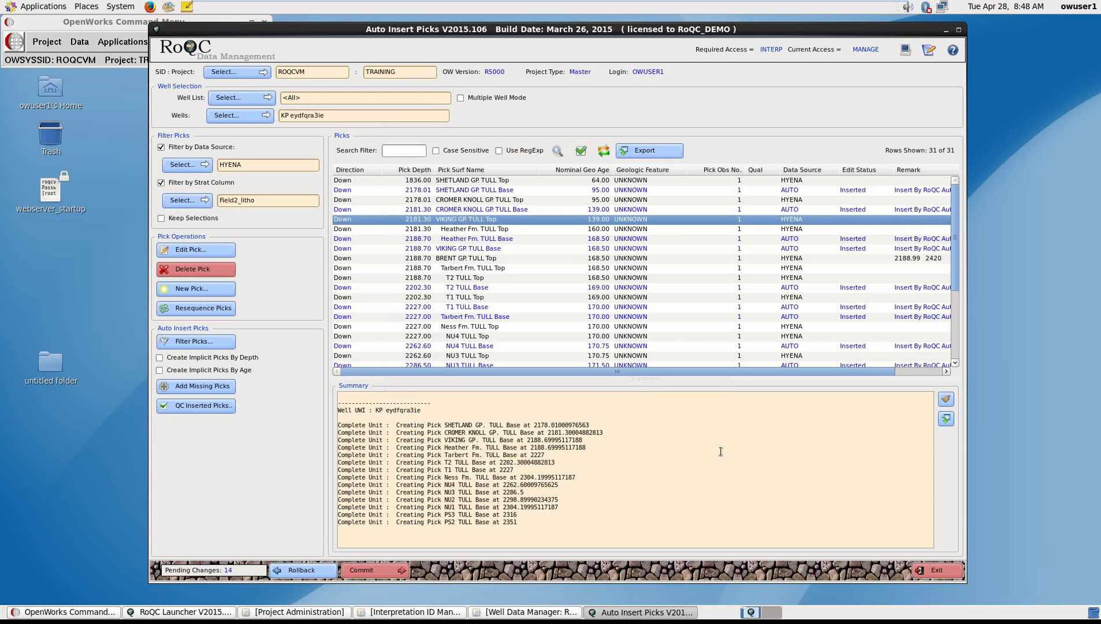